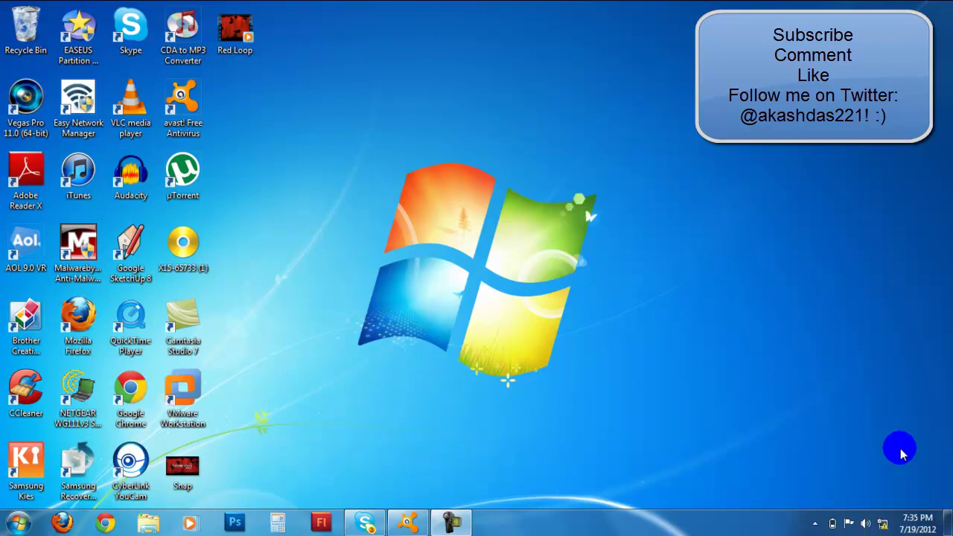
Step: Restore the avast! window from the taskbar to view the Quick scan and Full system scan details
left_click(406, 524)
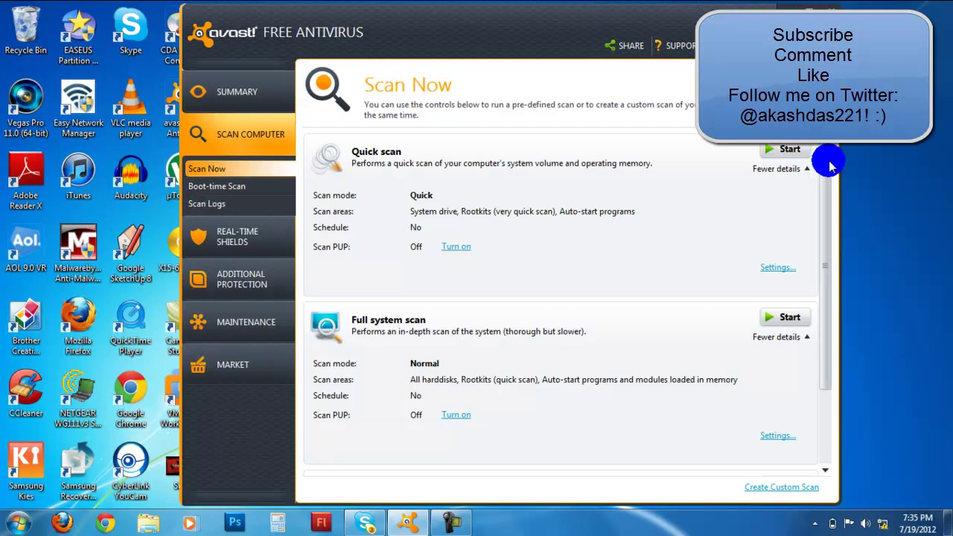
mouse_move(826, 159)
left_mouse_down()
mouse_move(827, 231)
mouse_move(569, 296)
left_mouse_up()
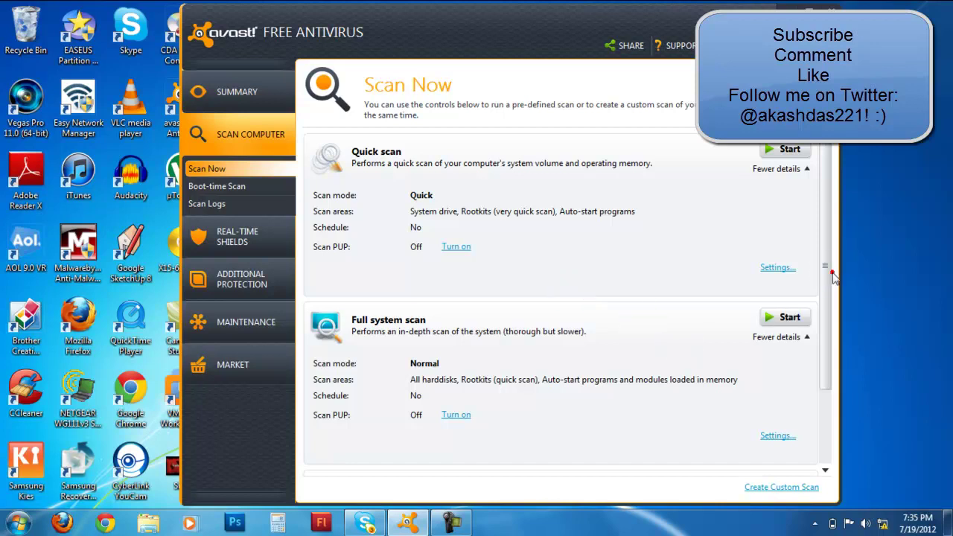
Step: Scroll the Scan Now list down to reveal Removable media scan and Select folder to scan
scroll(830, 276, "down", 2)
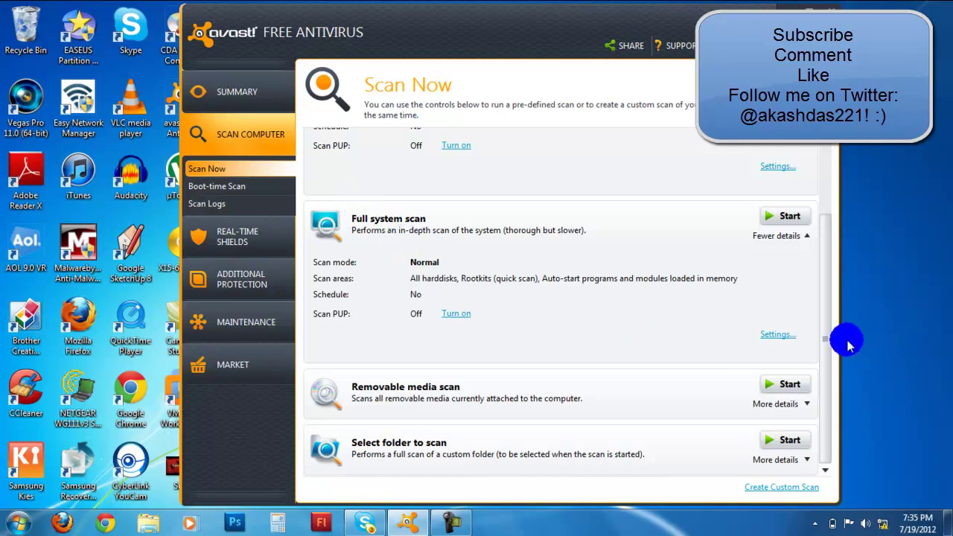
left_click(822, 329)
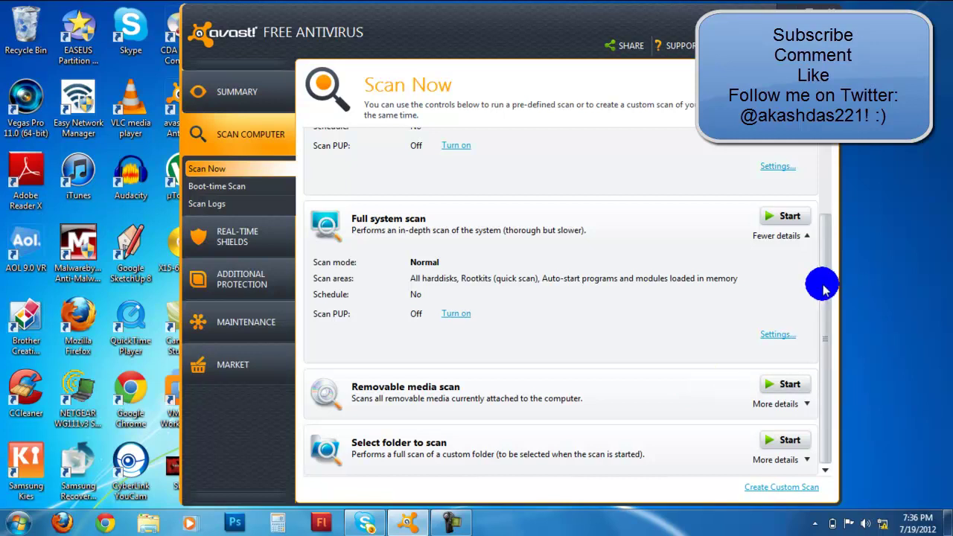
Step: Drag the Scan Now scrollbar back to the top so Quick scan shows again
left_click_drag(823, 286, 858, 149)
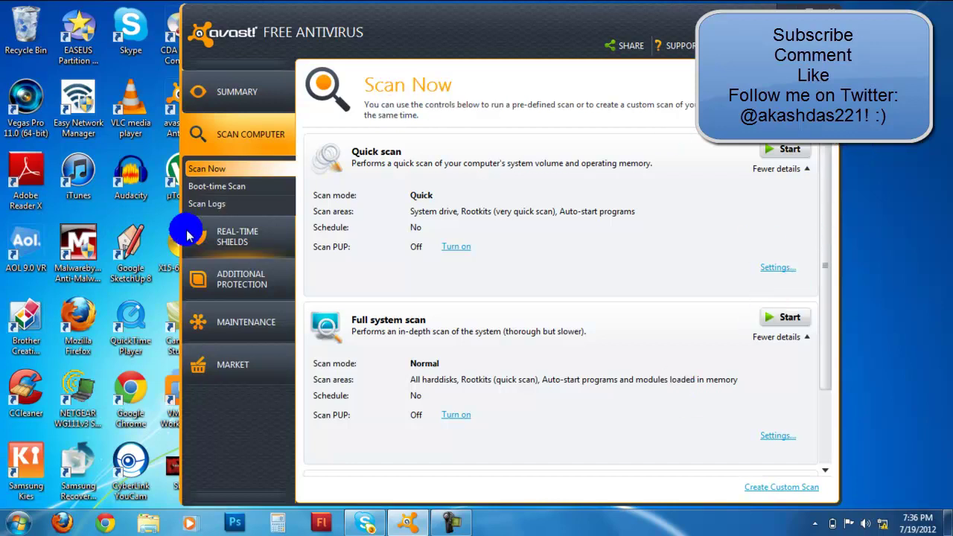
left_click(54, 232)
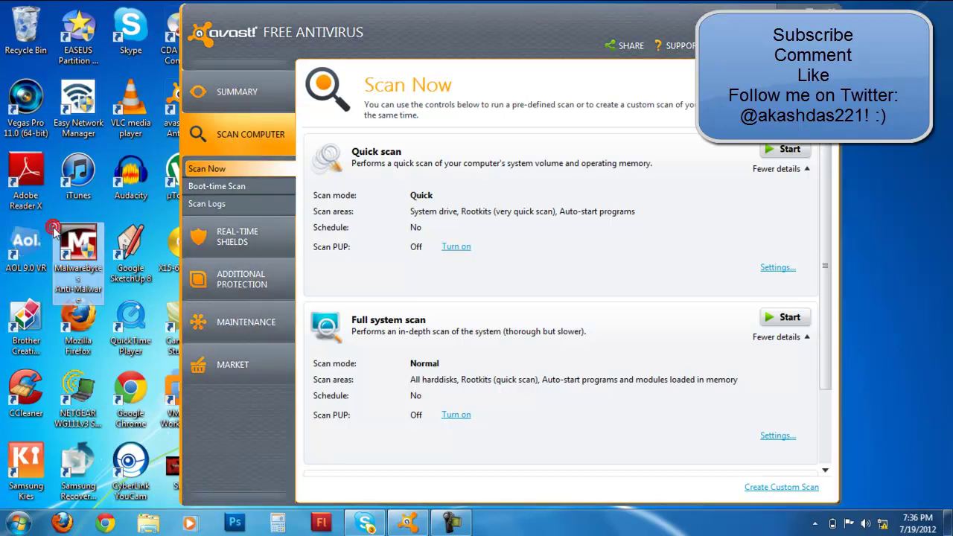
left_click(298, 238)
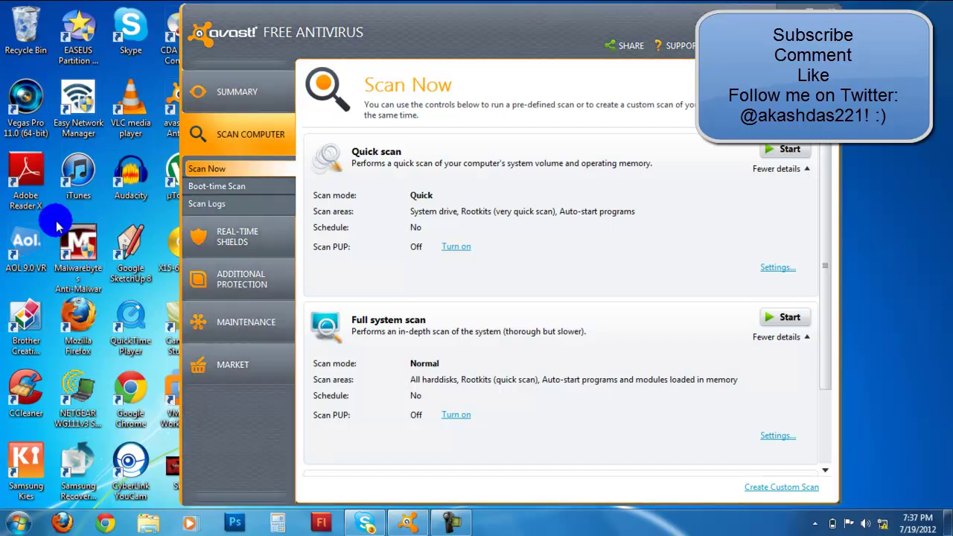
left_click(370, 195)
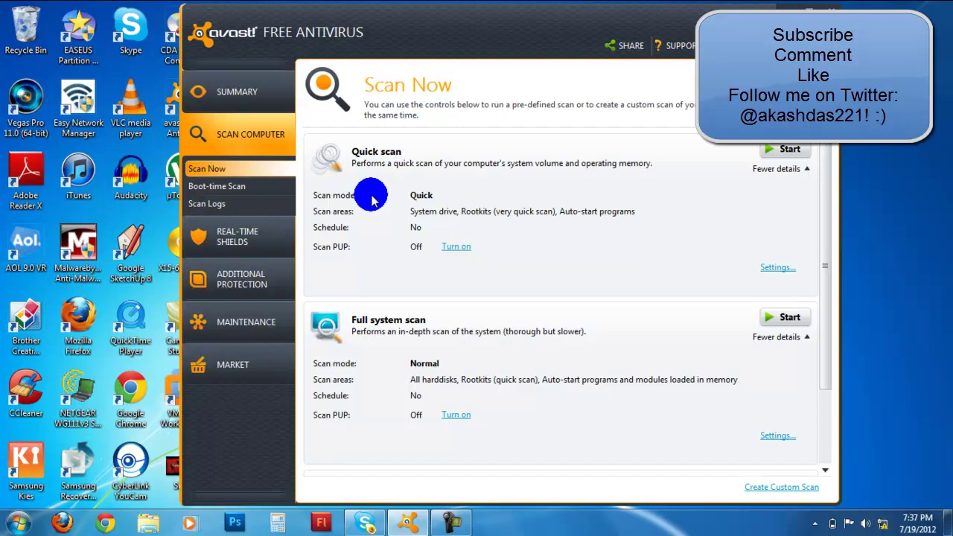
Step: Minimize the avast! Free Antivirus window to reveal the Windows desktop
left_click(810, 10)
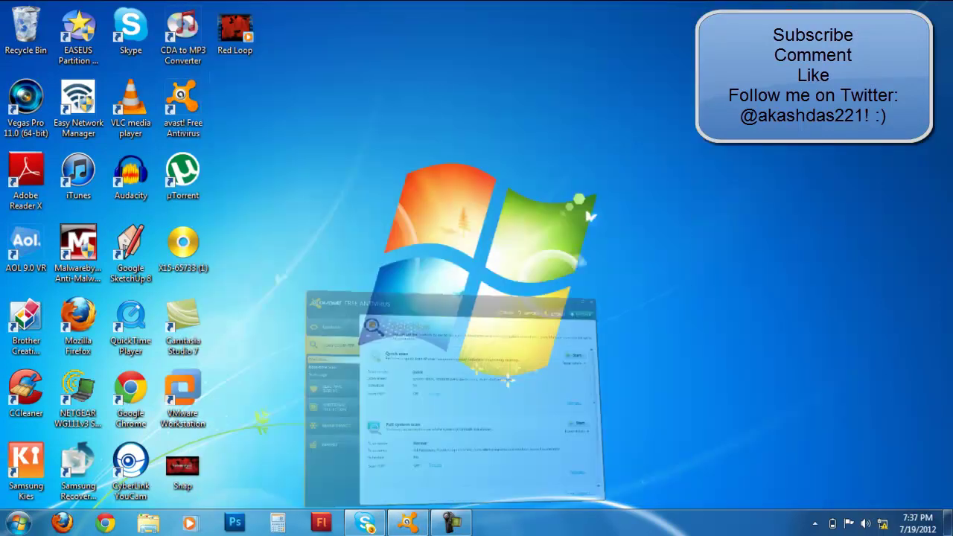